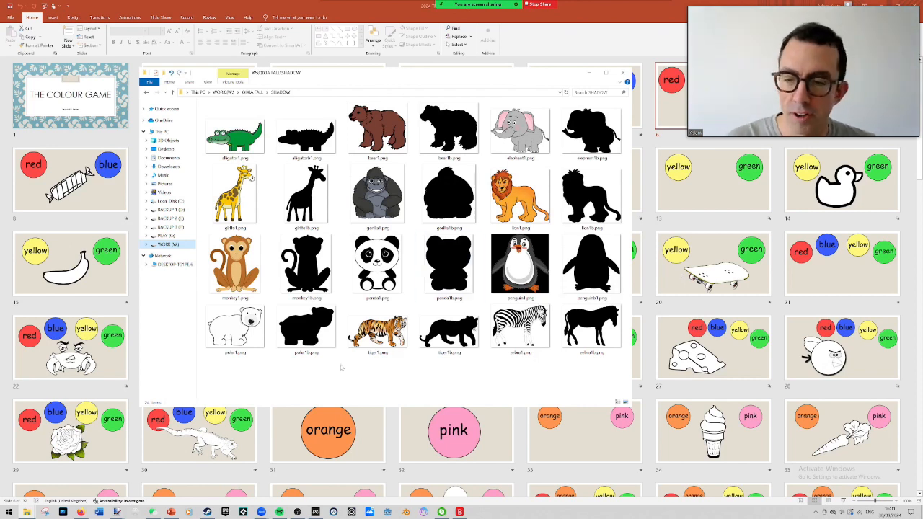
Switch to the COLOUR GAME clipart folder and view the half coconut picture alongside its uncoloured version.
mouse_move(27, 511)
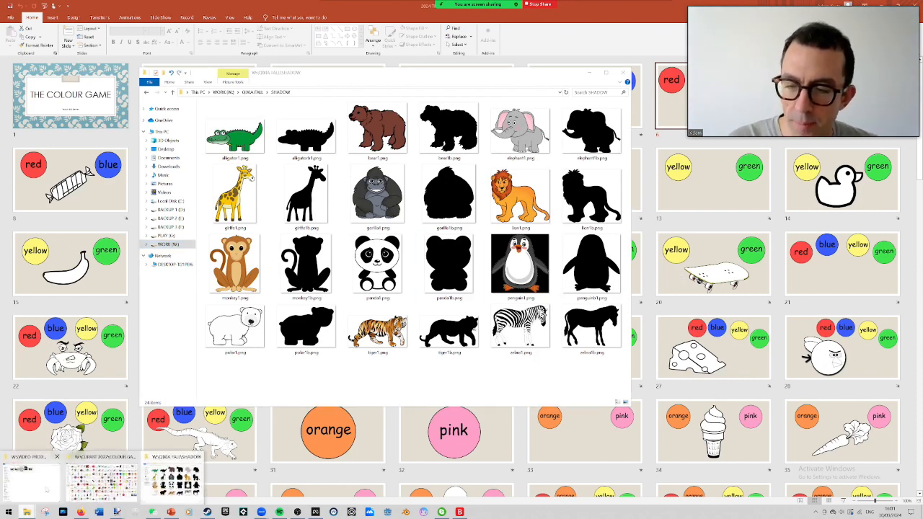
left_click(101, 475)
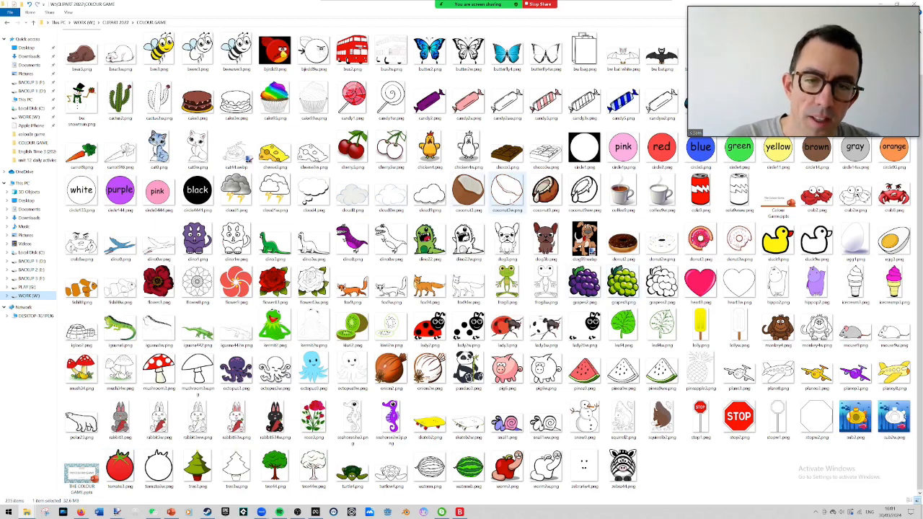
double_click(474, 197)
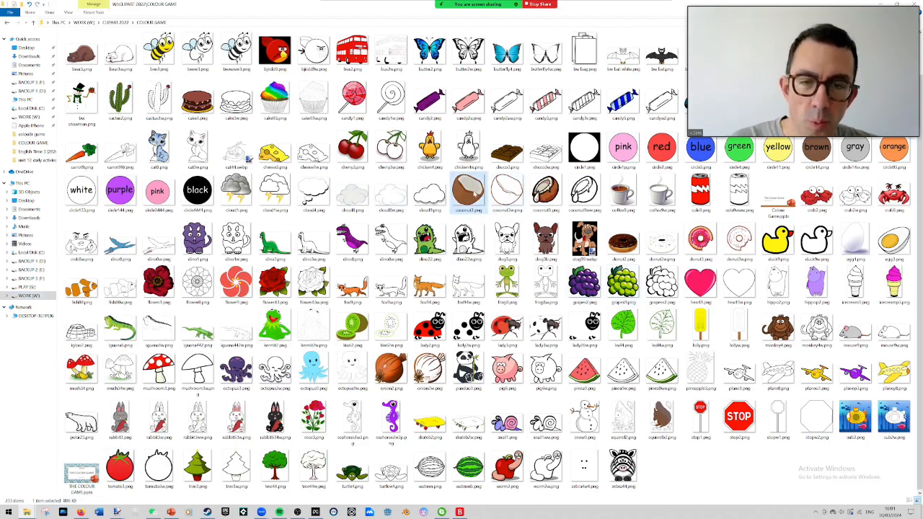
key("Right")
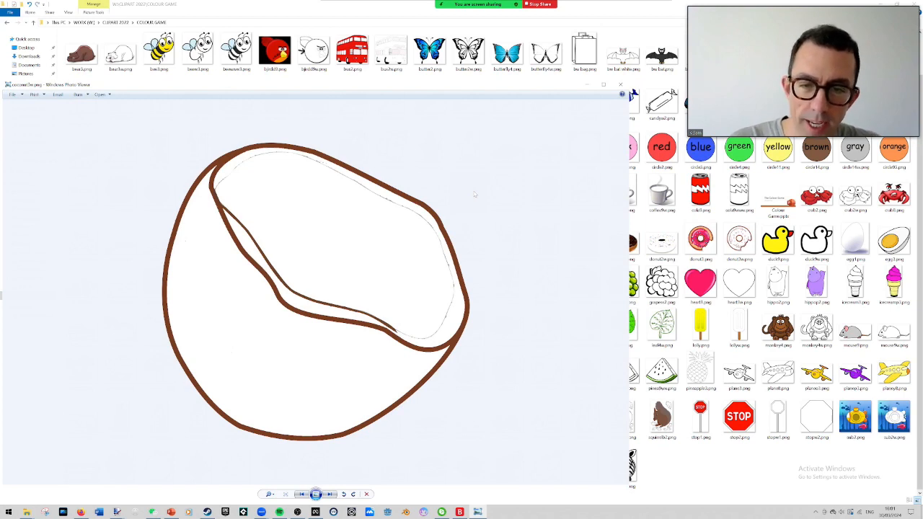
left_click(620, 85)
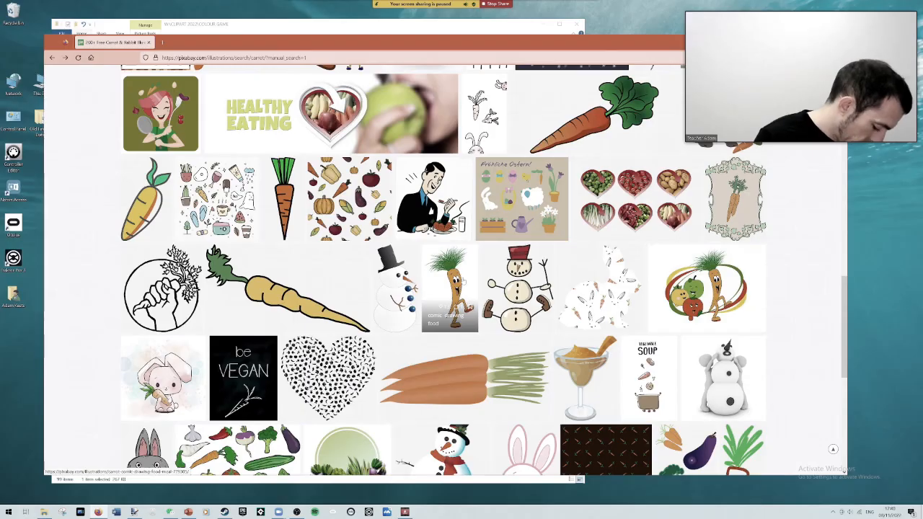
Search Pixabay in the browser for "cookie monster" and for "sesame street" images.
scroll(534, 317, "up", 5)
scroll(535, 315, "up", 5)
left_click_drag(202, 75, 144, 77)
type("cookie monster")
key("Return")
left_click_drag(225, 75, 91, 83)
type("sesame street")
key("Return")
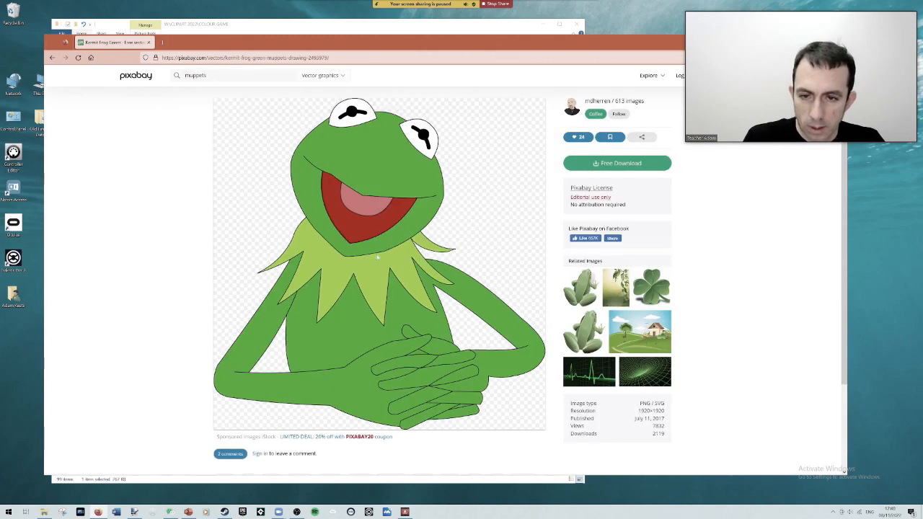
Search Pixabay for "puppet" vector graphics, open the green frog, and browse the toy vectors.
type("puppet")
key("Return")
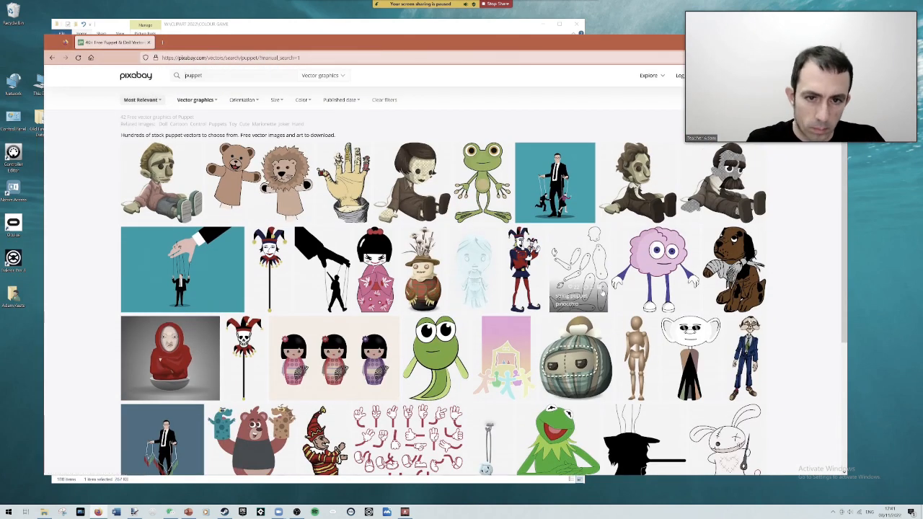
left_click(483, 182)
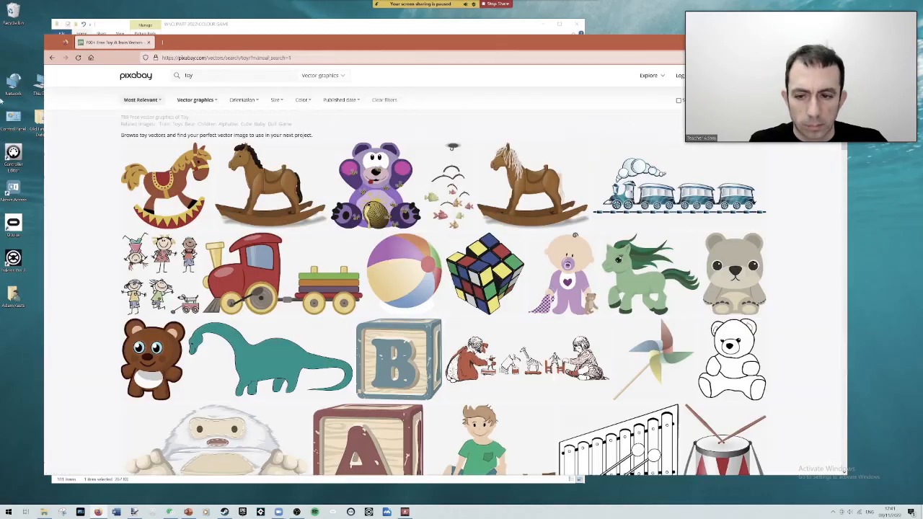
scroll(450, 294, "down", 5)
scroll(450, 294, "down", 5)
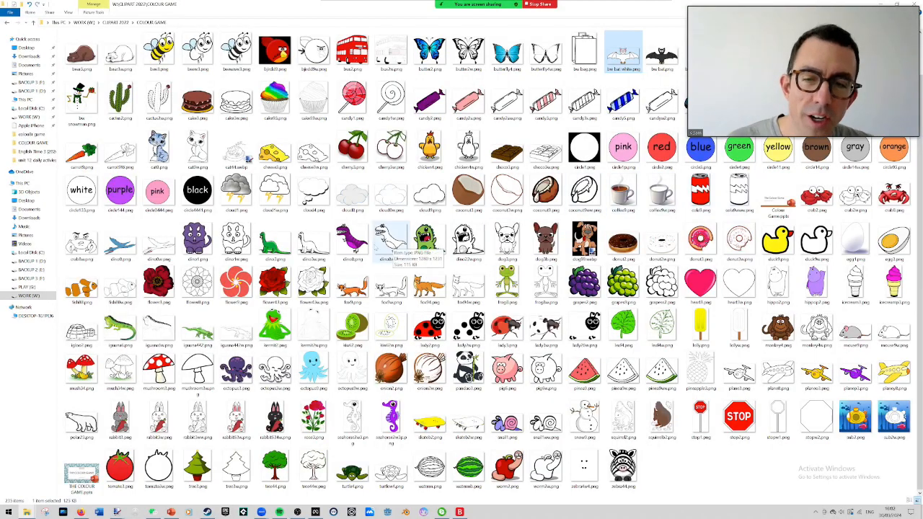
View the purple T-rex, the triceratops and the pterodactyl in the COLOUR GAME folder, comparing coloured and uncoloured versions.
double_click(352, 240)
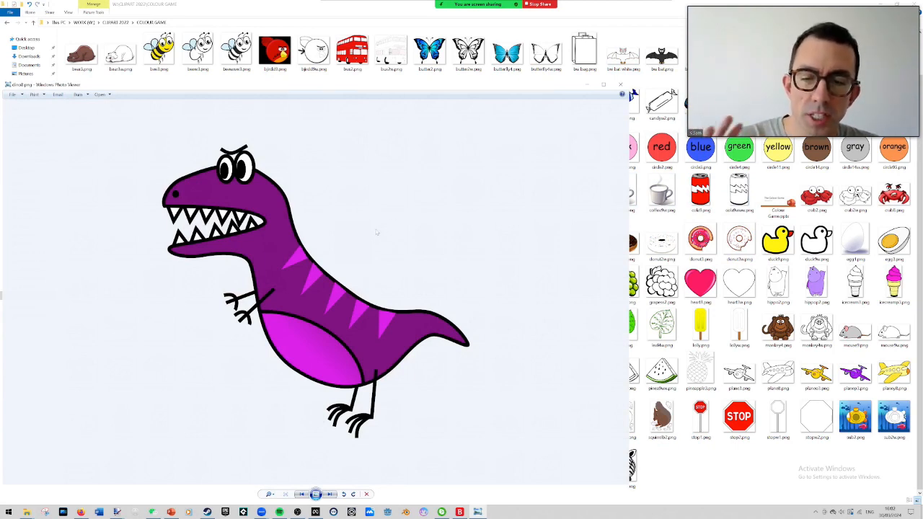
left_click(619, 86)
double_click(249, 243)
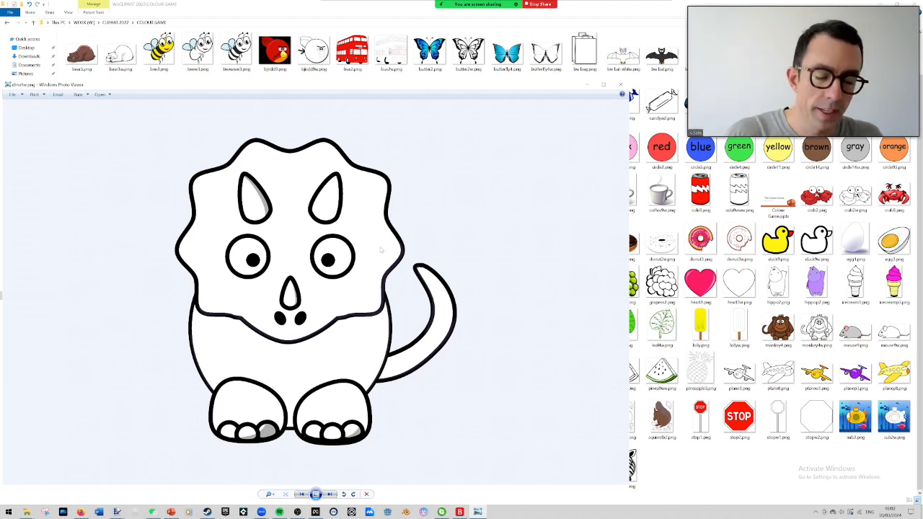
key("Left")
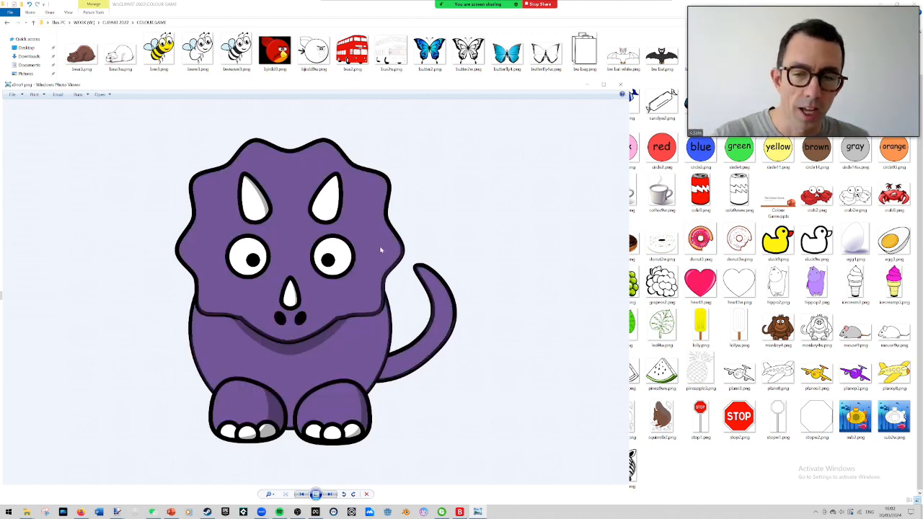
key("Left")
key("Left")
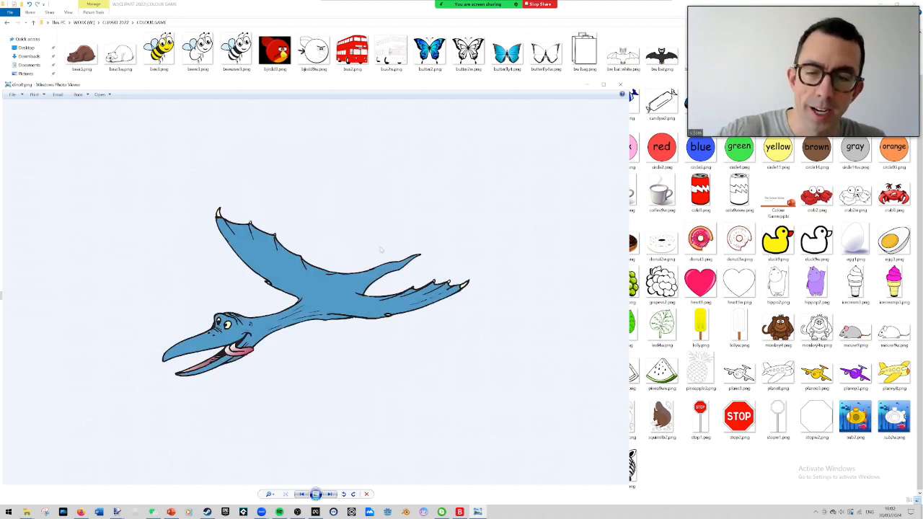
key("Right")
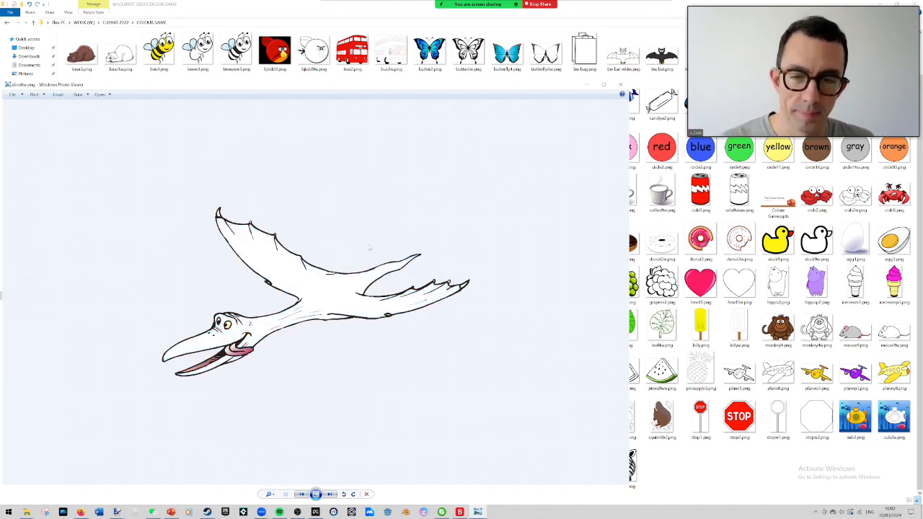
left_click(619, 85)
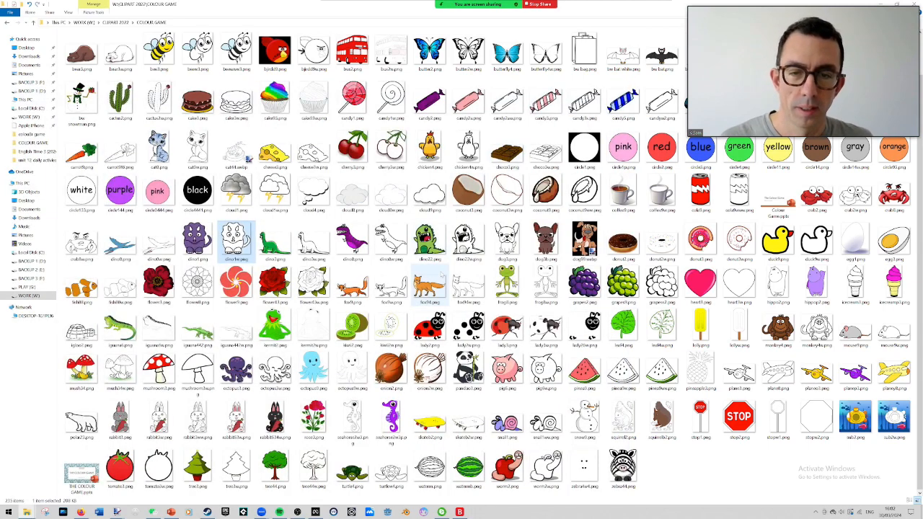
double_click(432, 244)
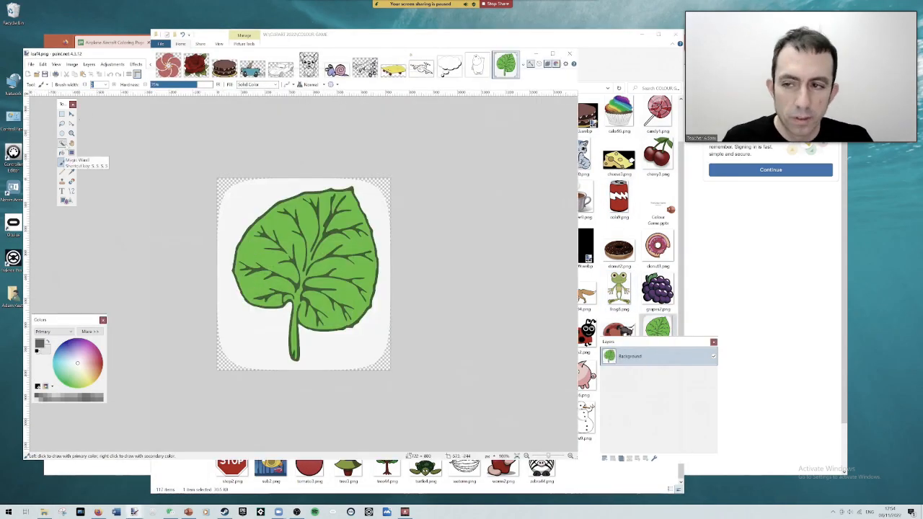
In paint.net, delete the white background around the green leaf using the Magic Wand and close the image.
left_click(63, 144)
left_click(253, 198)
key("Delete")
left_click(389, 202)
key("Delete")
left_click(516, 55)
left_click(268, 289)
Delete the background regions in the next open images up to the airplane outline, closing each finished image.
left_click(356, 253)
key("Delete")
left_click(515, 55)
left_click(268, 289)
left_click(342, 316)
key("Delete")
left_click(511, 55)
left_click(257, 346)
key("Delete")
Erase the leftover landscape lines around the airplane outline using Lasso Select.
left_click(63, 124)
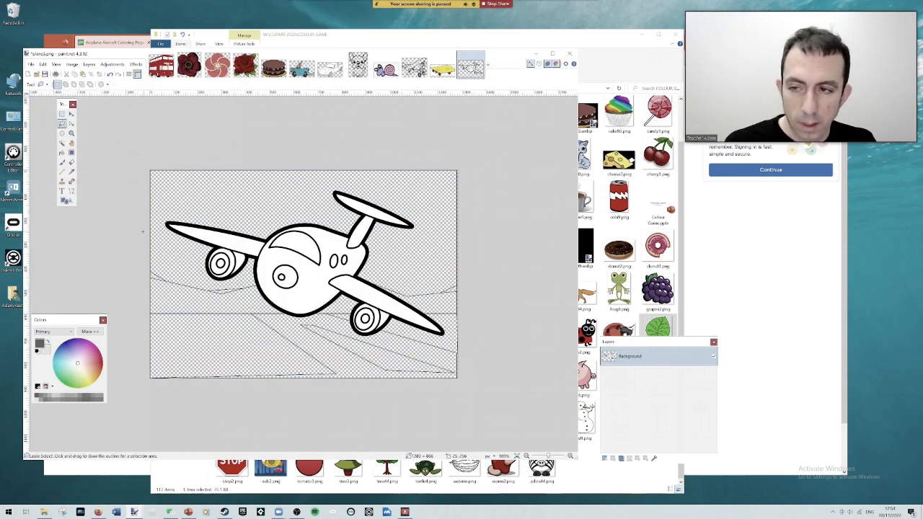
left_click_drag(153, 273, 455, 366)
key("Delete")
key("Delete")
key("Delete")
mouse_move(373, 283)
left_mouse_down()
mouse_move(456, 250)
mouse_move(456, 313)
left_mouse_up()
key("Delete")
left_click_drag(458, 313, 455, 361)
key("Delete")
mouse_move(455, 245)
left_mouse_down()
mouse_move(440, 189)
mouse_move(457, 172)
mouse_move(152, 183)
mouse_move(151, 261)
left_mouse_up()
key("Delete")
key("Delete")
left_click_drag(314, 316, 348, 316)
key("Delete")
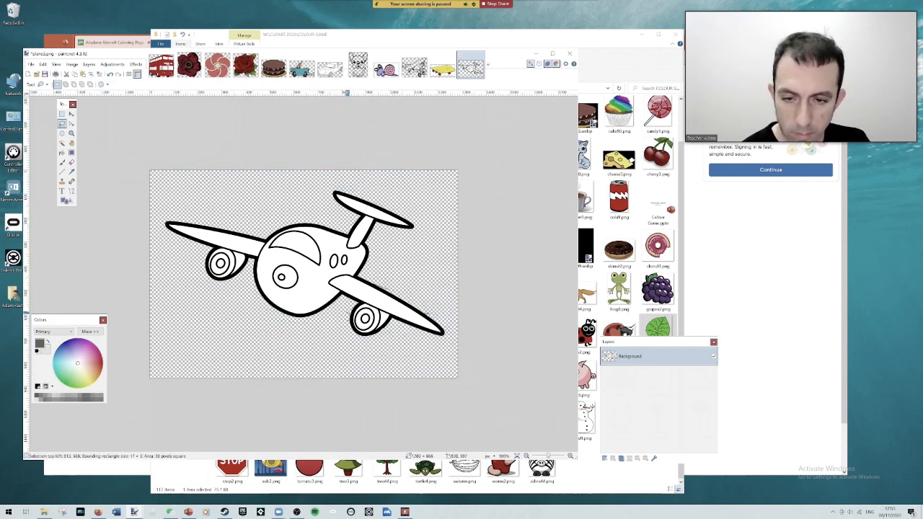
left_click_drag(378, 282, 395, 289)
key("Delete")
Crop the airplane image to a rectangular selection around the plane and close it.
left_click(62, 114)
left_click_drag(159, 179, 450, 357)
key("ctrl+shift+x")
left_click(481, 54)
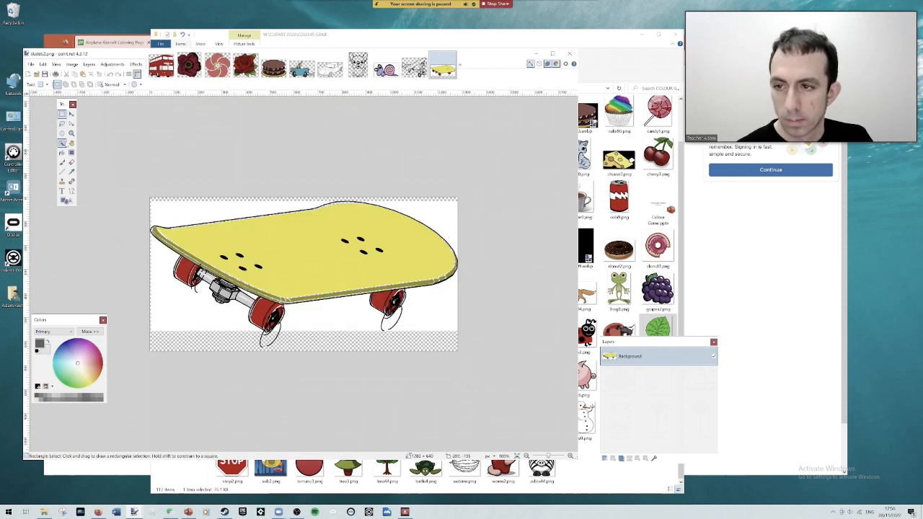
Delete the white background around the yellow skateboard with the Magic Wand and close the image.
left_click(62, 143)
left_click(432, 216)
key("Delete")
left_click(429, 310)
key("Delete")
left_click(198, 214)
key("Delete")
left_click(452, 55)
Delete the background around the pink and purple snail with the Magic Wand.
left_click(387, 68)
left_click(300, 233)
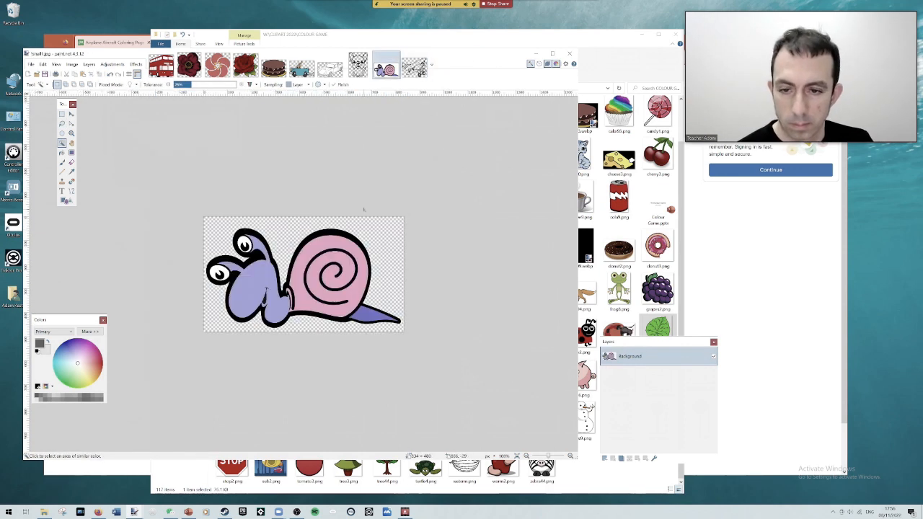
key("Delete")
Switch to the red bus image and start saving it with Save As.
left_click(161, 66)
key("ctrl+shift+s")
left_click(31, 64)
left_click(119, 251)
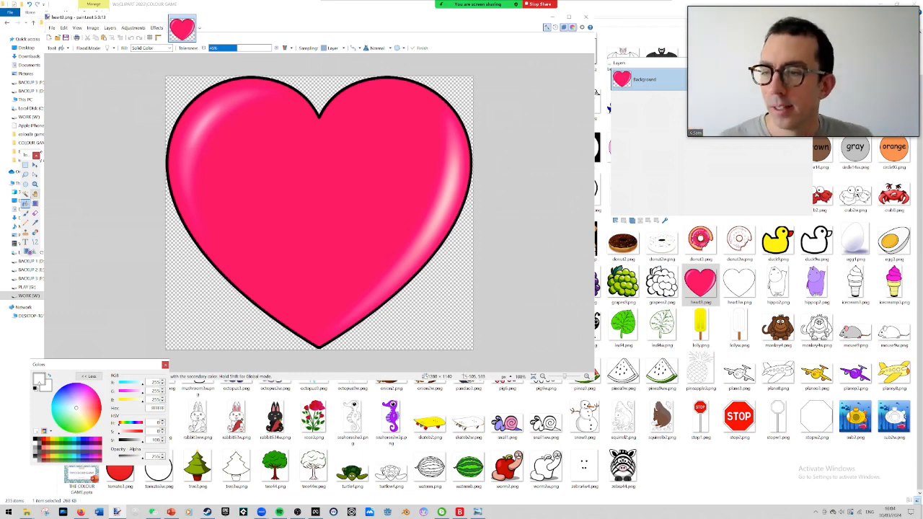
Fill the pink heart with white, raising the fill tolerance to cover the highlights, and open the original heart1.png.
left_click(229, 181)
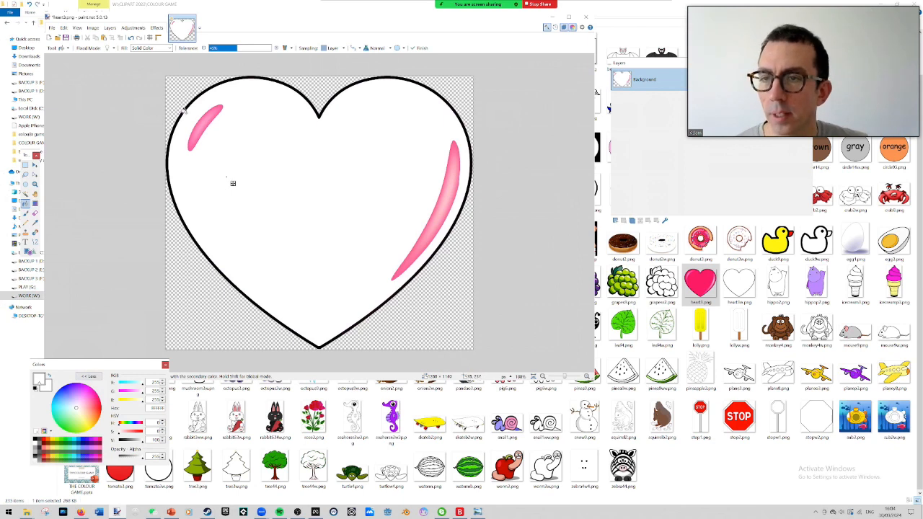
left_click_drag(222, 49, 253, 50)
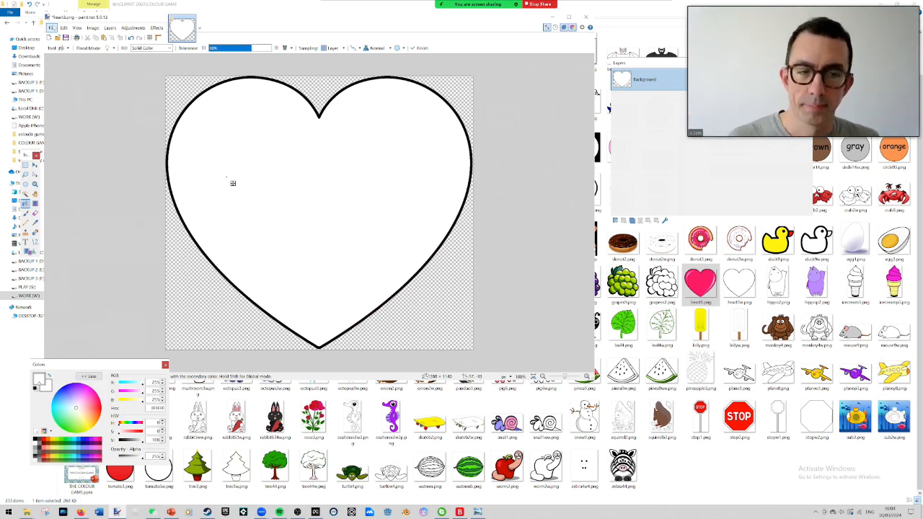
double_click(701, 282)
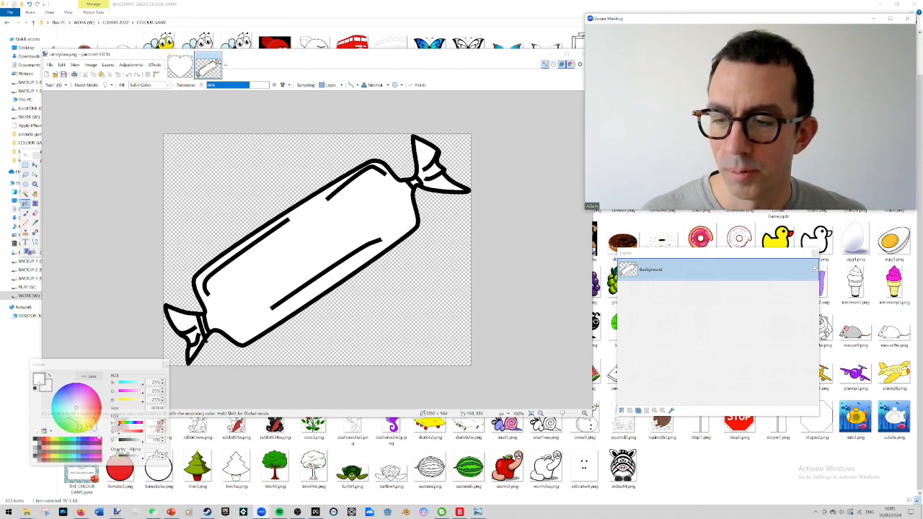
Fill the candy's body with cyan and both wrapper ends with blue, lowering the colour's brightness for the last fill.
left_click(280, 271)
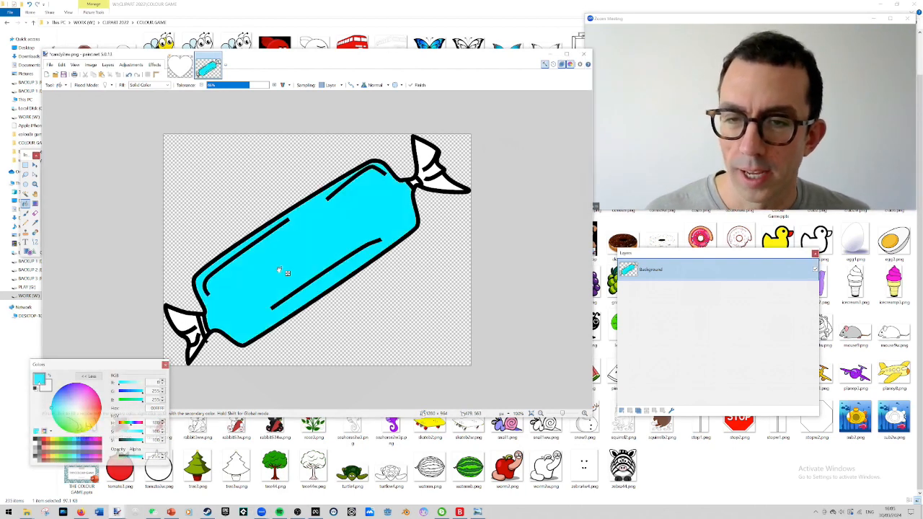
left_click(430, 180)
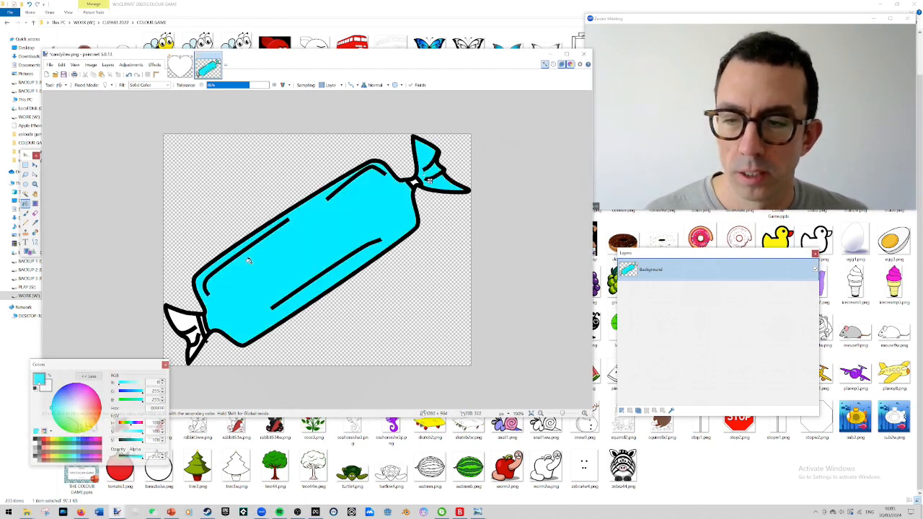
left_click(78, 443)
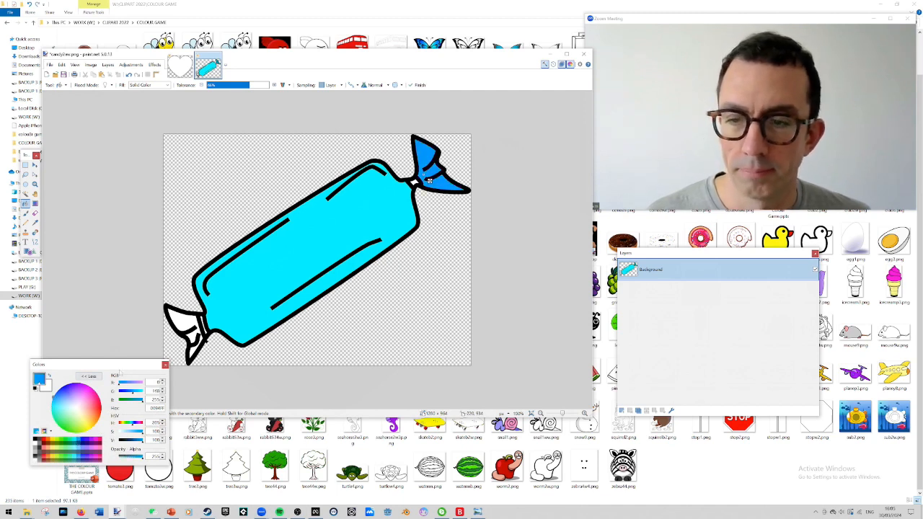
left_click(184, 324)
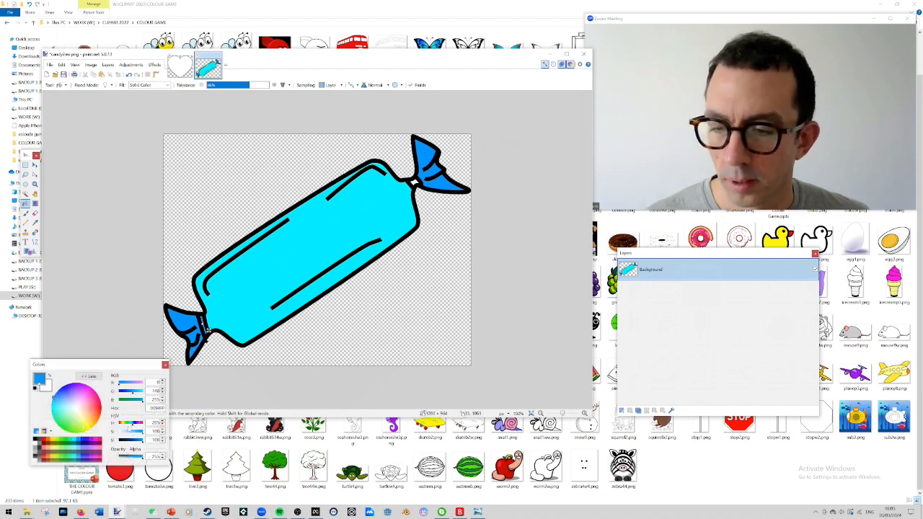
left_click_drag(141, 441, 130, 441)
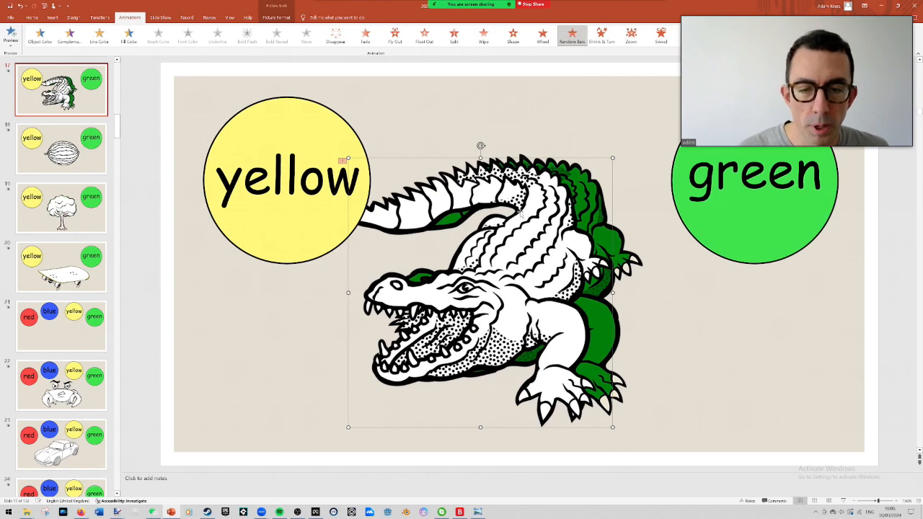
In PowerPoint, line up the uncoloured crocodile picture exactly over the green one on slide 17.
left_click_drag(528, 218, 498, 234)
left_click_drag(596, 224, 599, 227)
left_click_drag(499, 261, 564, 242)
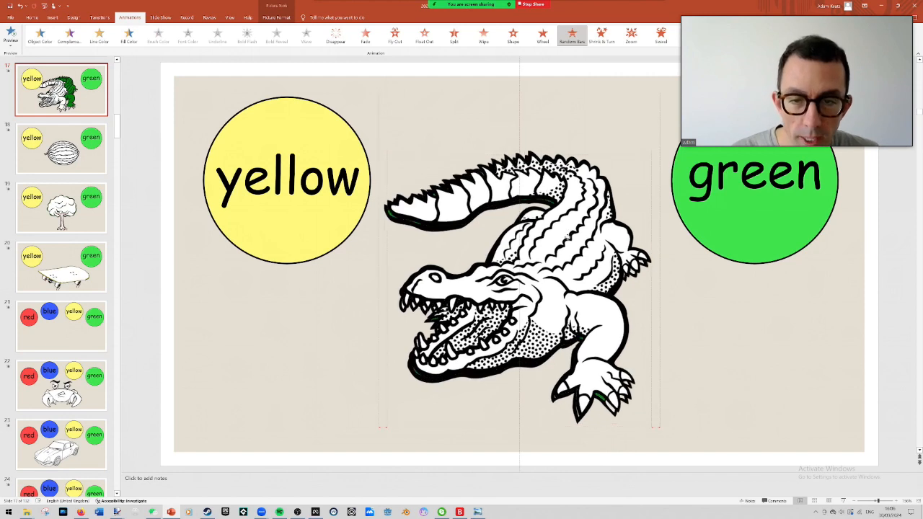
Try the Wipe exit animation on the uncoloured crocodile and set it to Random Bars.
left_click(483, 36)
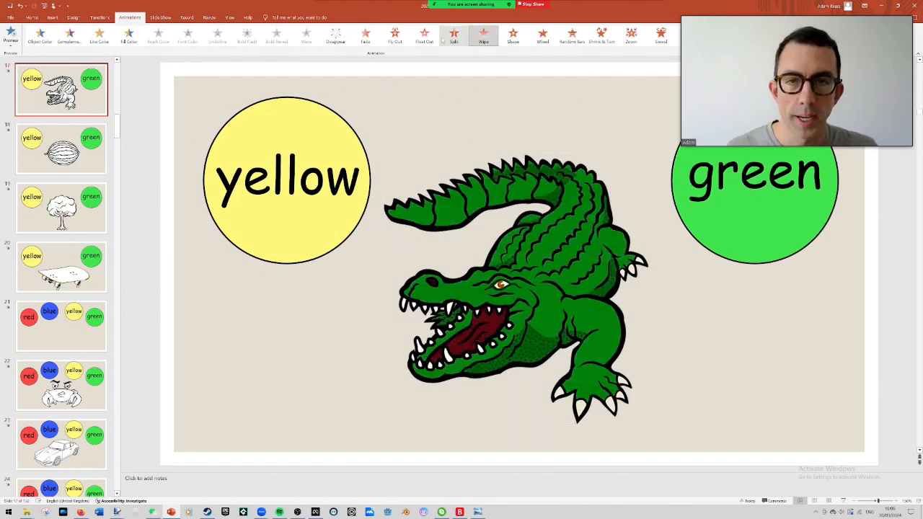
left_click(572, 36)
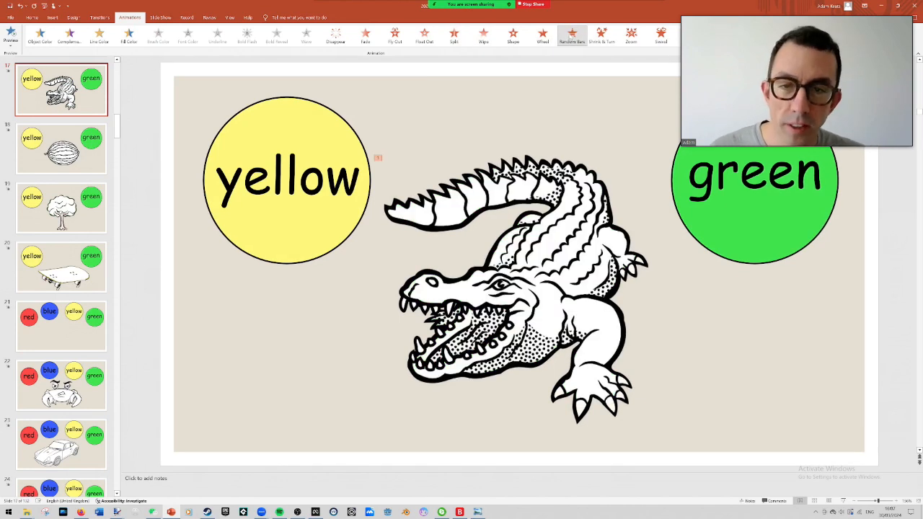
left_click(573, 36)
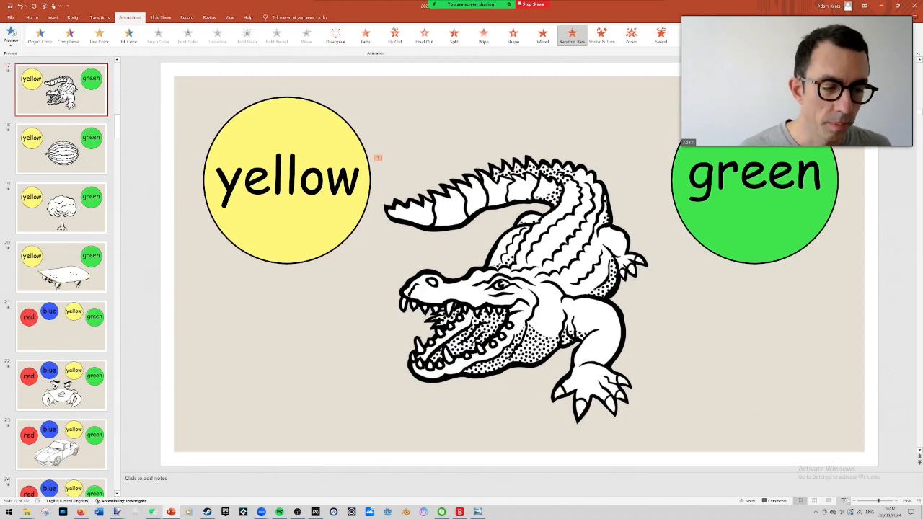
Start the slide show from the crocodile slide and advance through the watermelon slide to the tree slide.
left_click(843, 500)
left_click(795, 418)
left_click(794, 418)
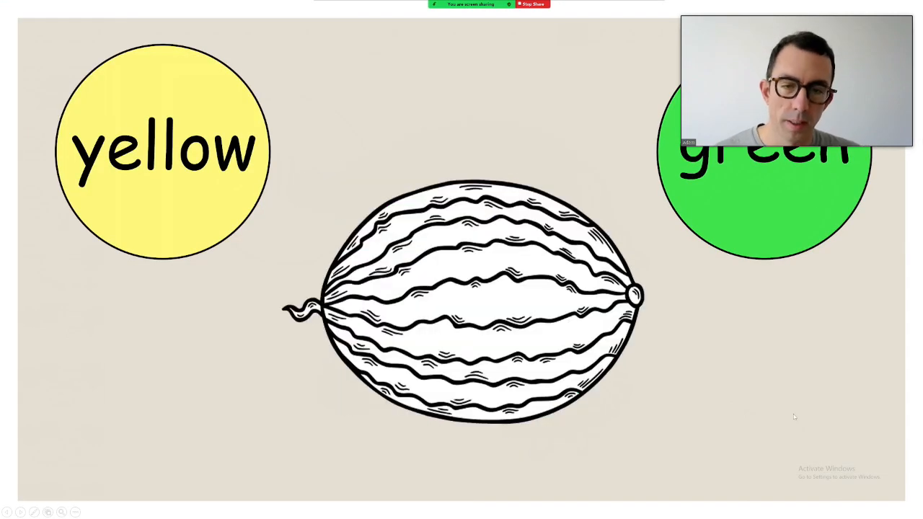
left_click(795, 418)
key("Right")
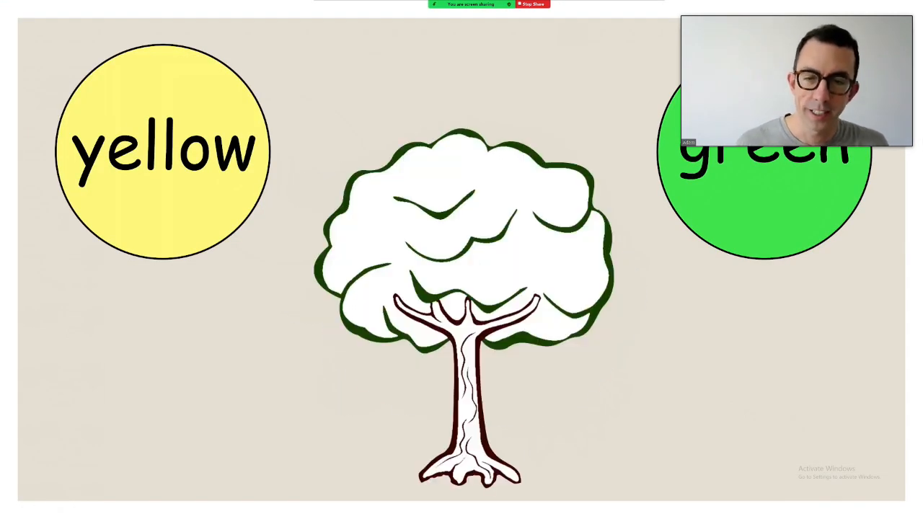
Play the slide show on from the tree through the aeroplane, dinosaur and turtle reveals to the cheese slide, and end the show.
key("Right")
key("Right")
key("Right")
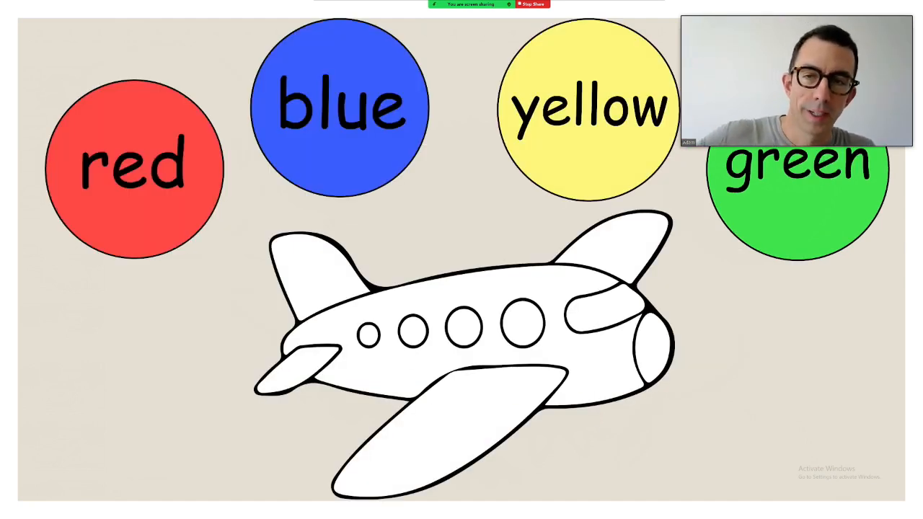
key("Right")
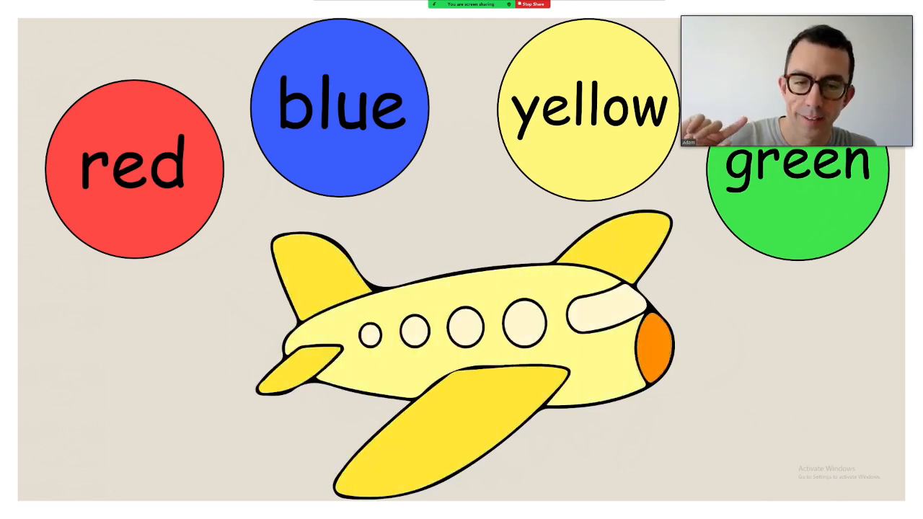
key("Right")
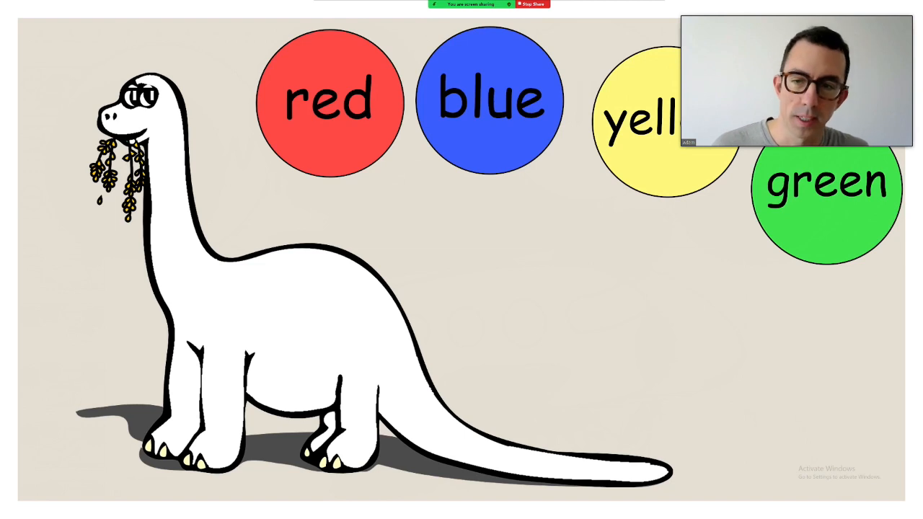
key("Right")
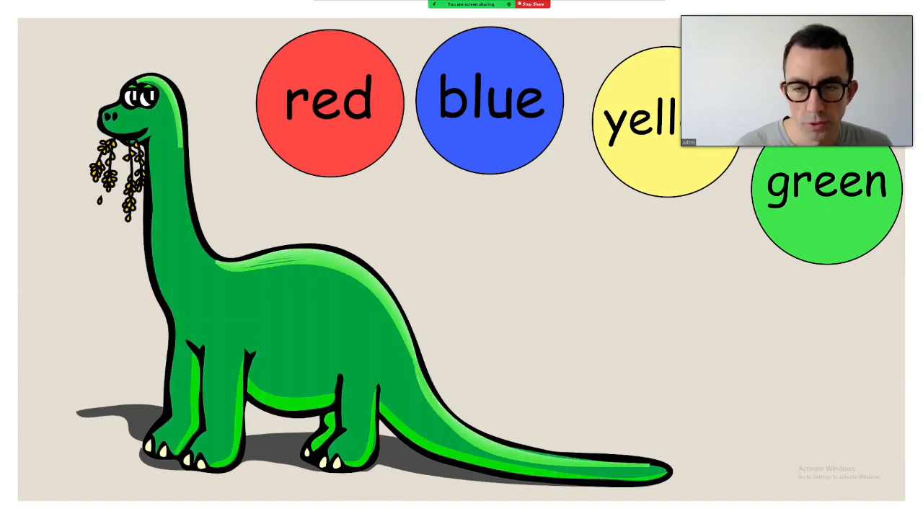
key("Right")
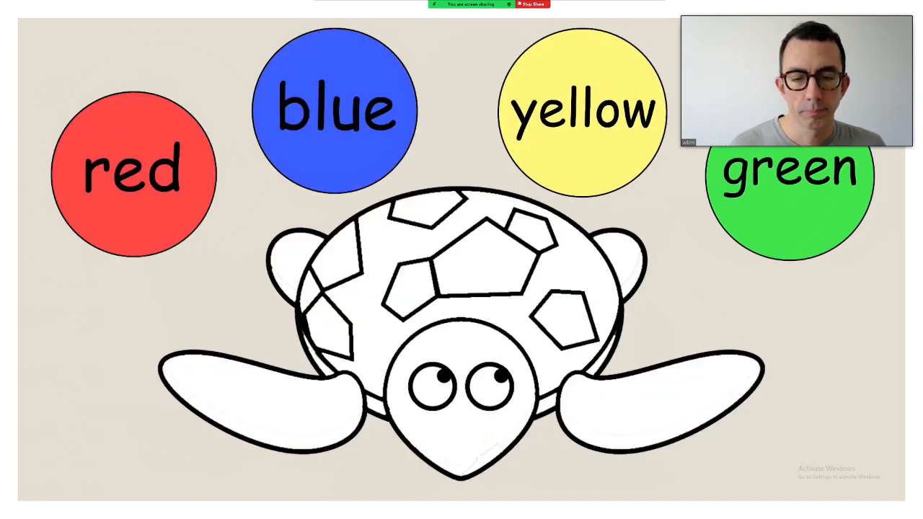
key("Right")
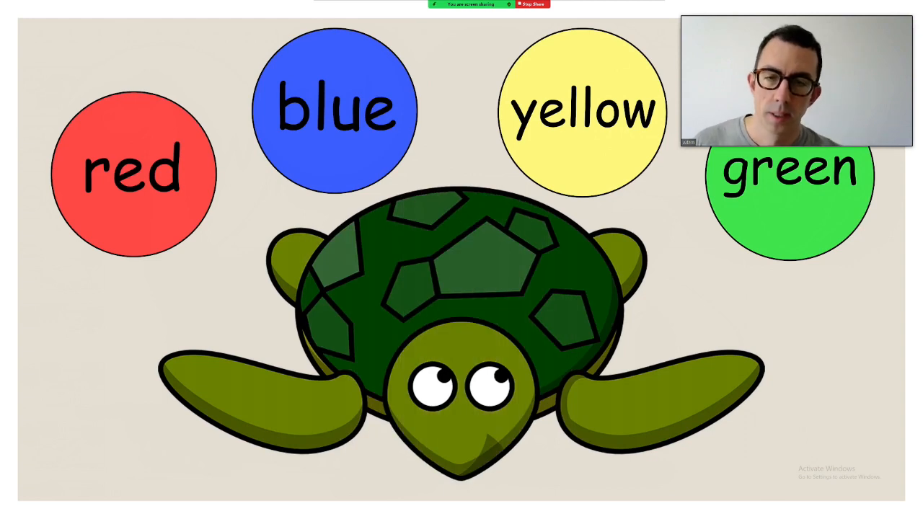
key("Right")
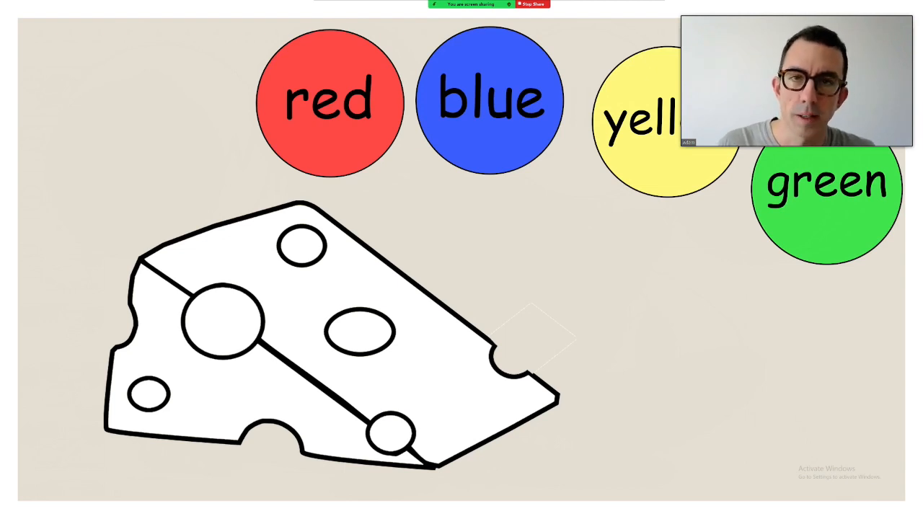
key("Escape")
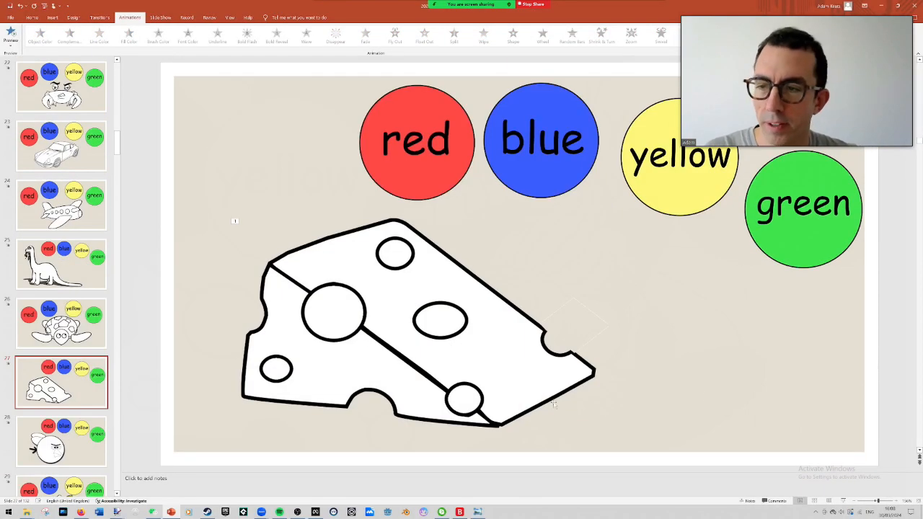
Show all slides as thumbnails in Slide Sorter view and review how colours are introduced from the red and blue slides onward.
left_click(814, 501)
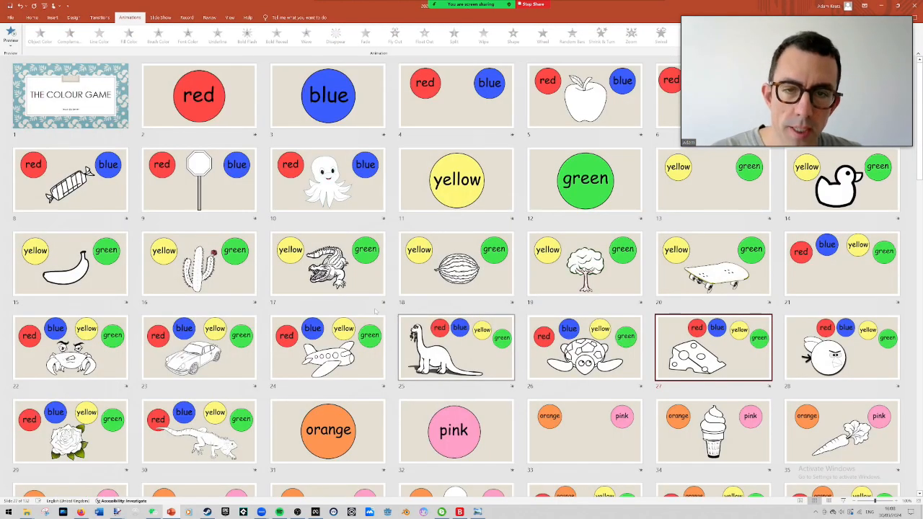
scroll(504, 188, "down", 3)
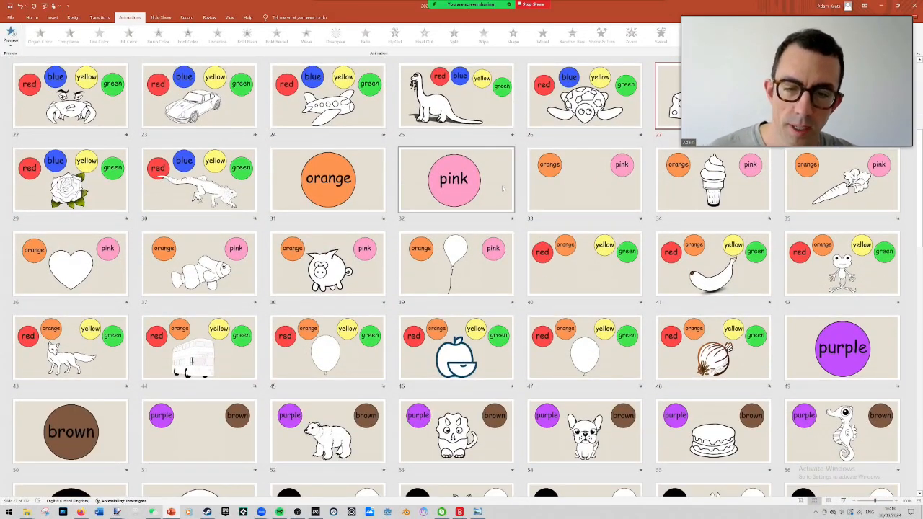
scroll(503, 188, "down", 1)
scroll(449, 174, "down", 2)
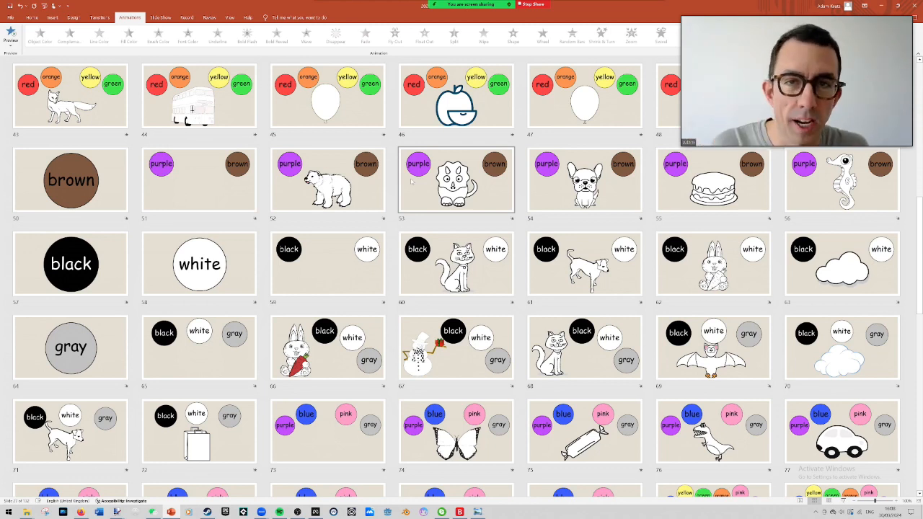
scroll(433, 223, "down", 5)
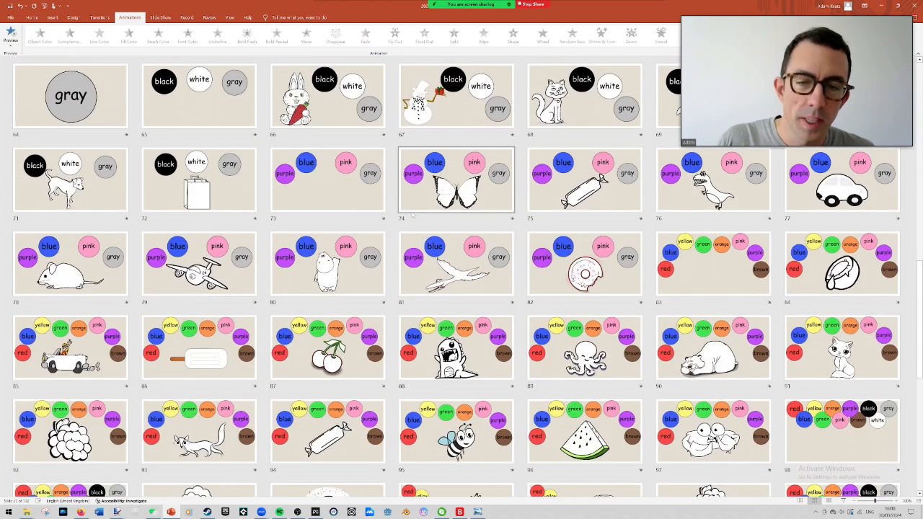
scroll(434, 246, "up", 10)
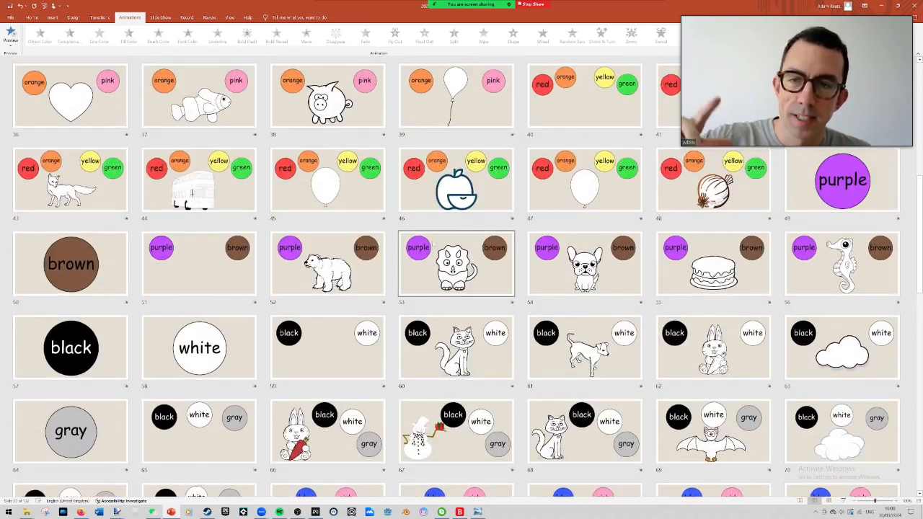
scroll(433, 243, "up", 1)
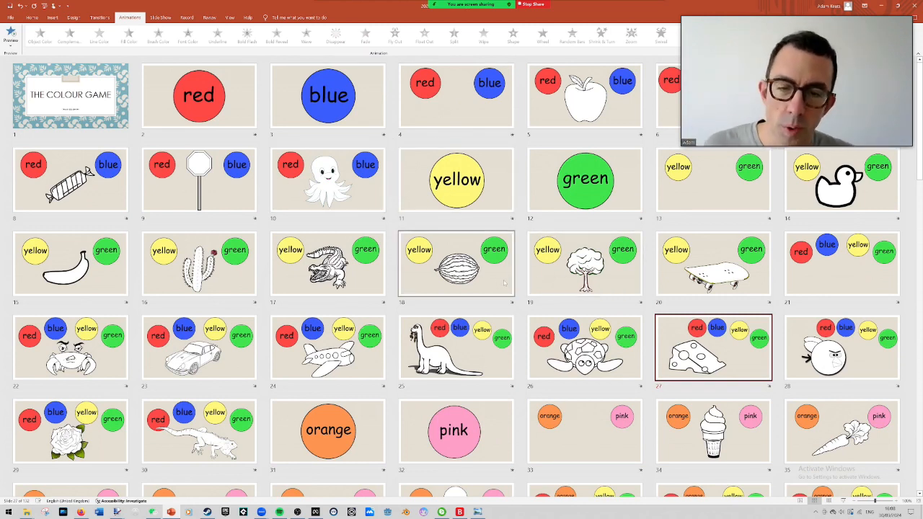
Examine the game's progression from the first slides through the many-colour rounds to the two-colour objects and the closing slide.
scroll(499, 283, "down", 4)
scroll(505, 266, "down", 6)
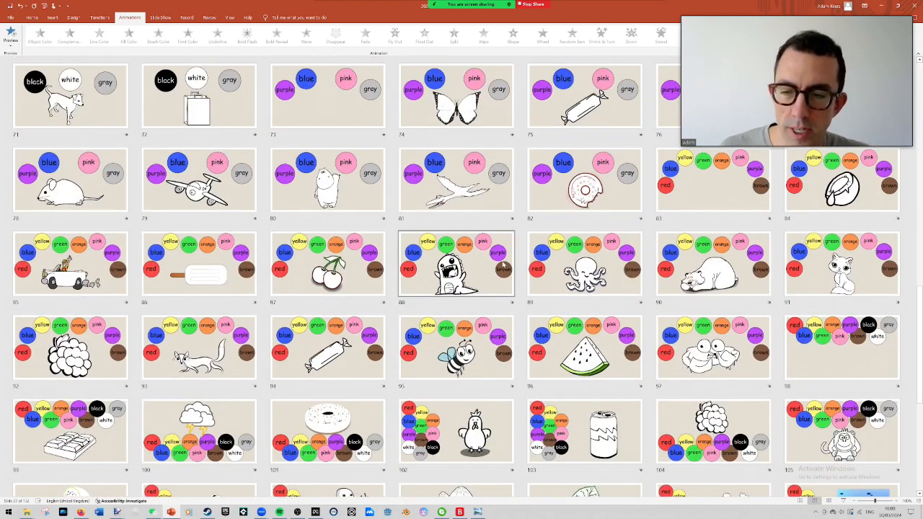
scroll(505, 267, "down", 1)
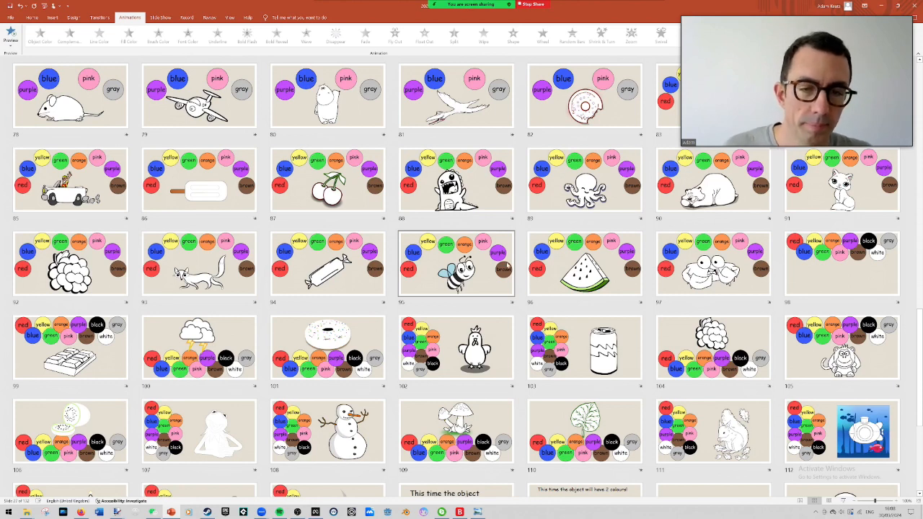
scroll(509, 267, "down", 1)
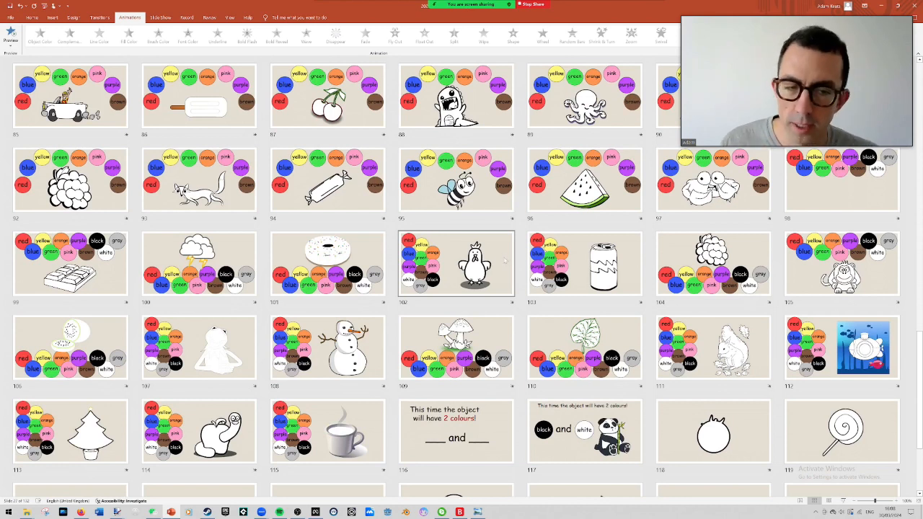
scroll(507, 263, "down", 3)
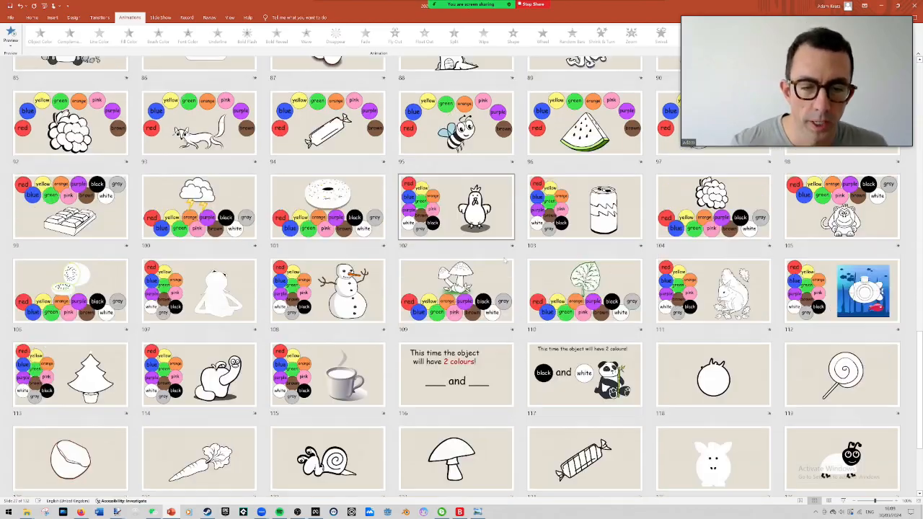
scroll(507, 263, "up", 5)
scroll(512, 257, "up", 2)
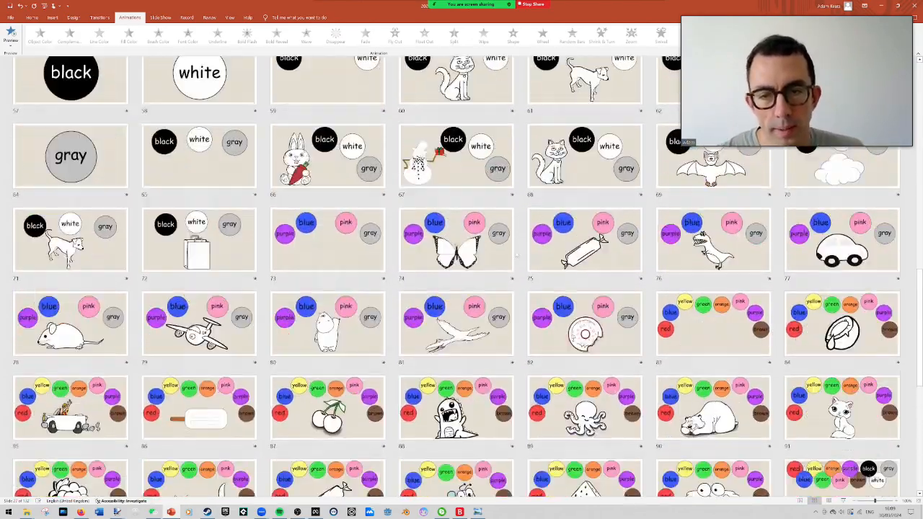
scroll(514, 256, "down", 6)
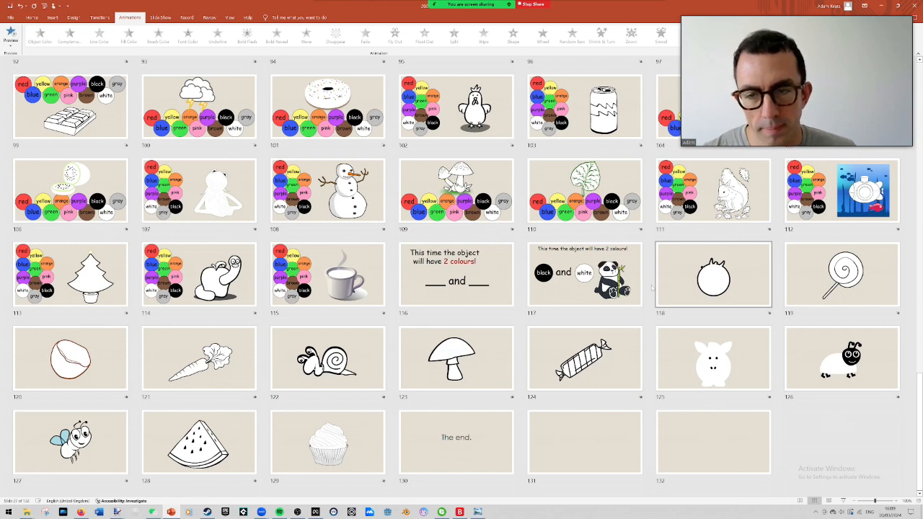
scroll(595, 303, "up", 4)
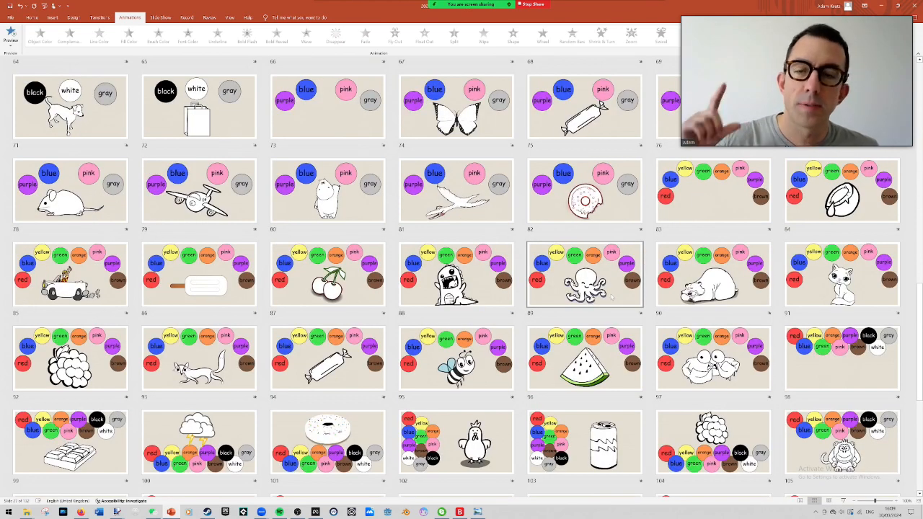